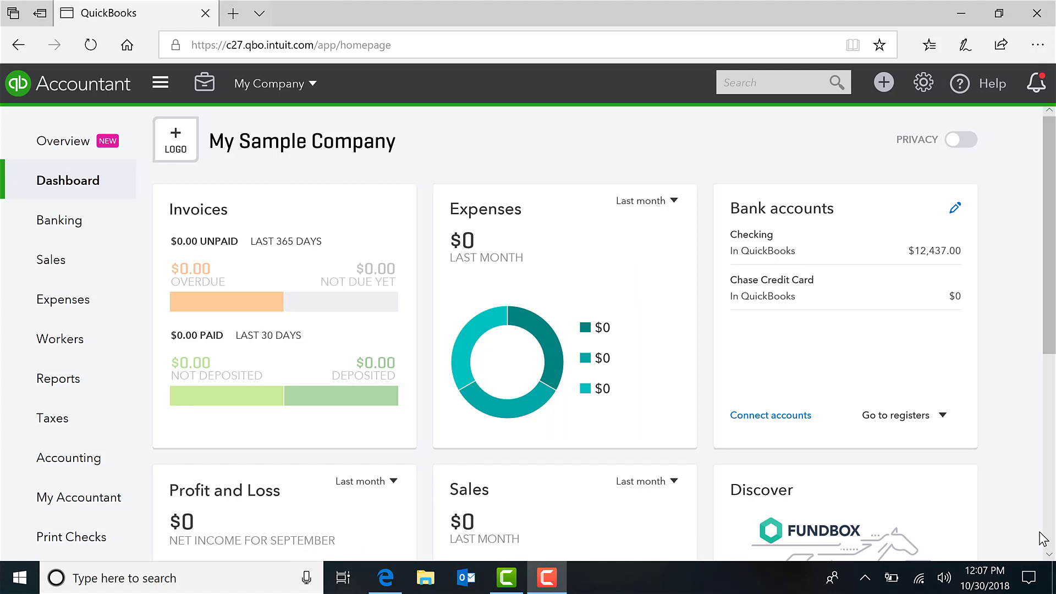
Step: Open the reconciliation tool for My Sample Company
left_click(923, 84)
left_click(924, 84)
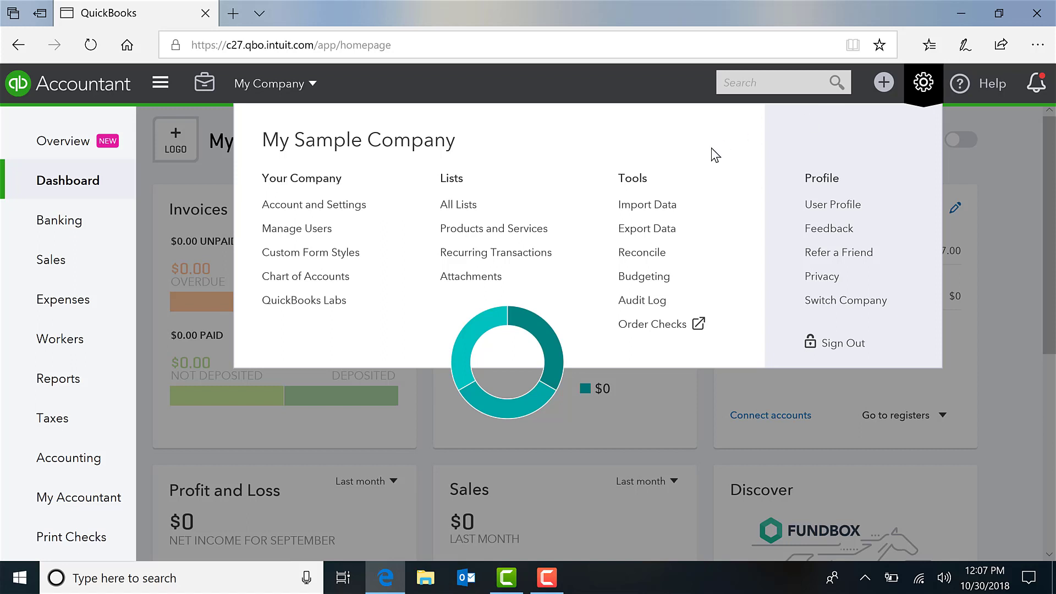
left_click(642, 254)
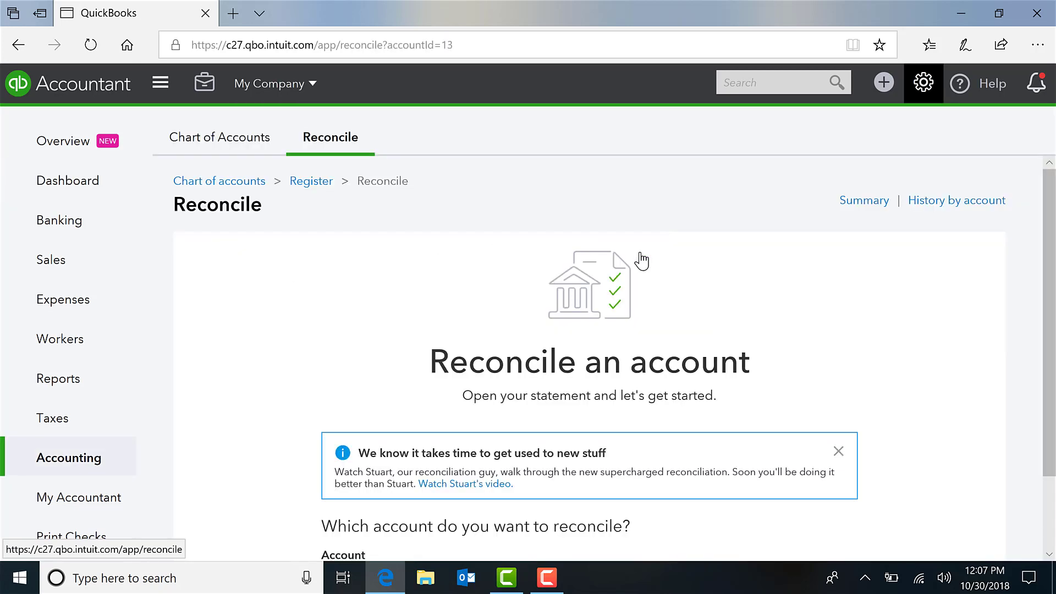
Step: Enter the Checking account's statement details with an ending balance of 9,487.00 and an ending date of 08/30/2018
scroll(740, 294, "down", 1)
scroll(745, 294, "down", 1)
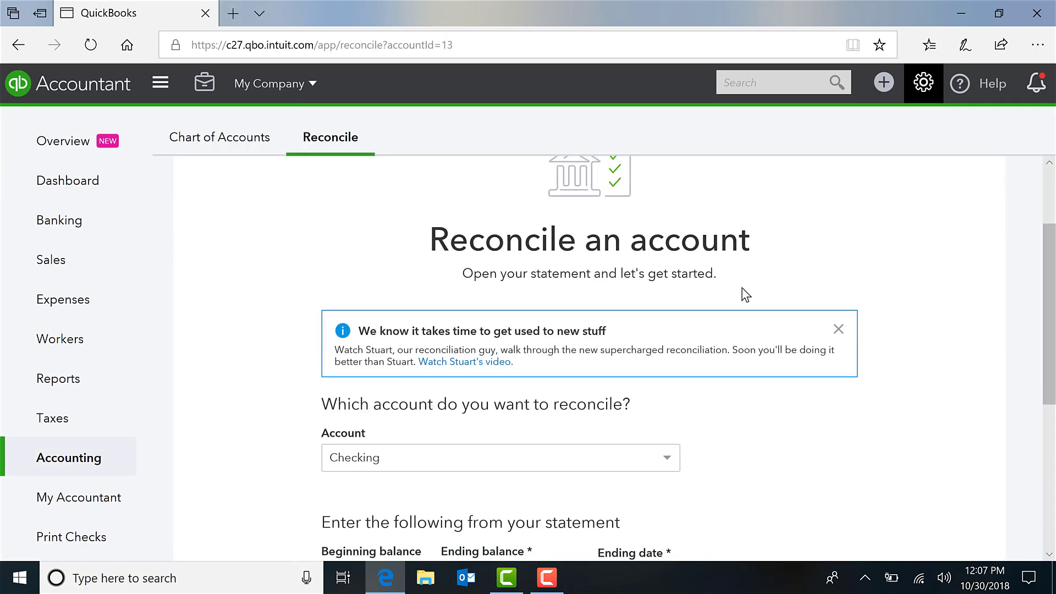
scroll(745, 295, "down", 1)
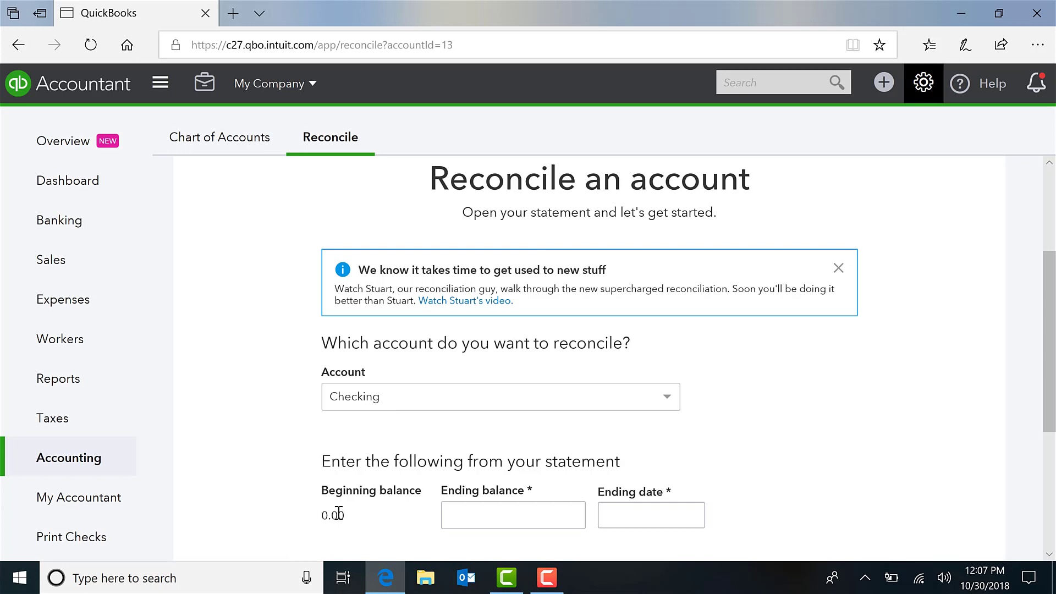
left_click(475, 506)
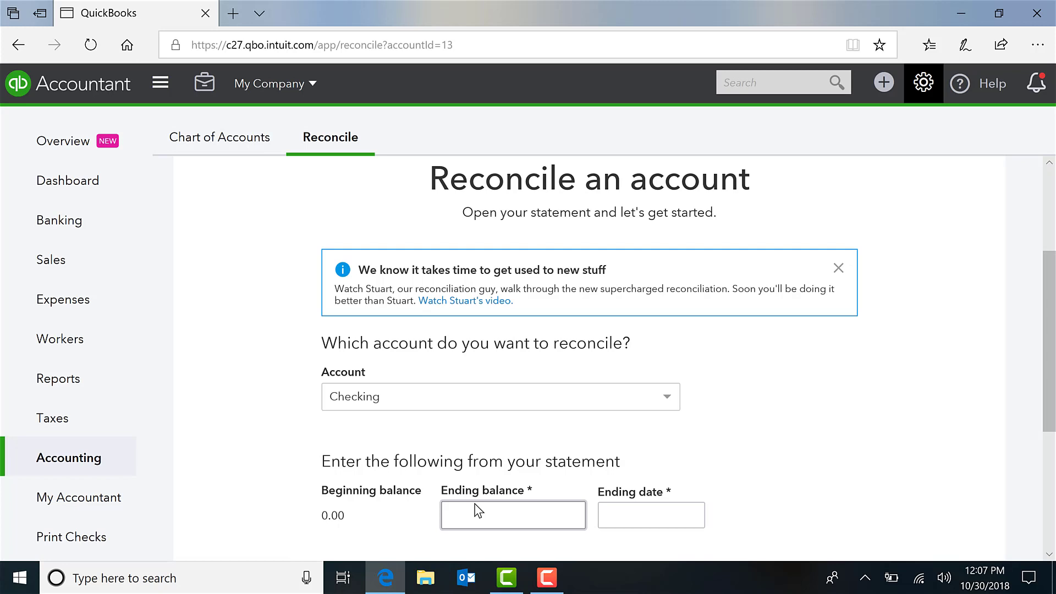
left_click(476, 503)
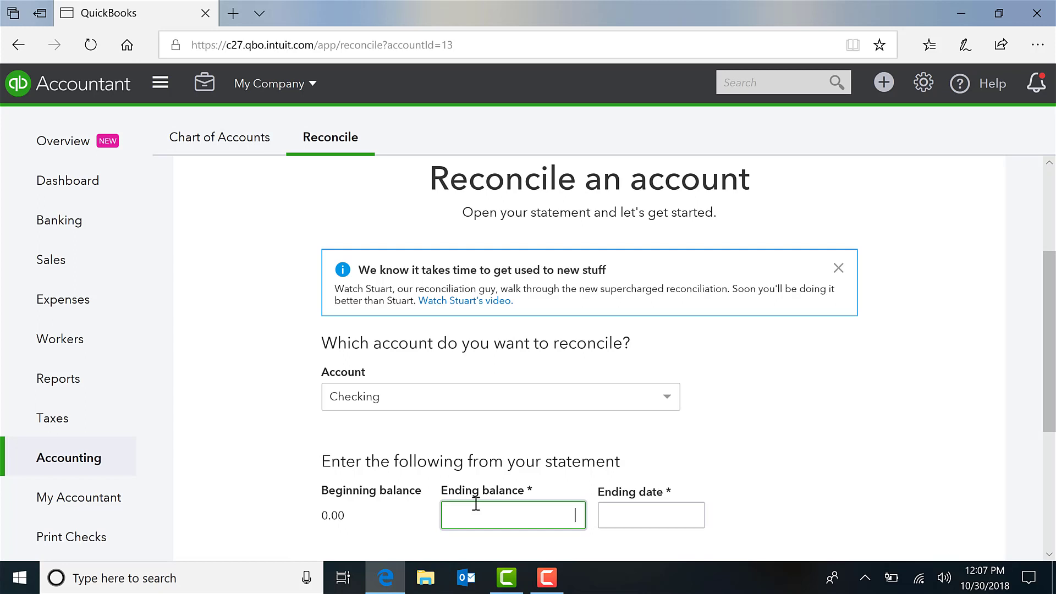
type("9487.00")
key("Tab")
type("1")
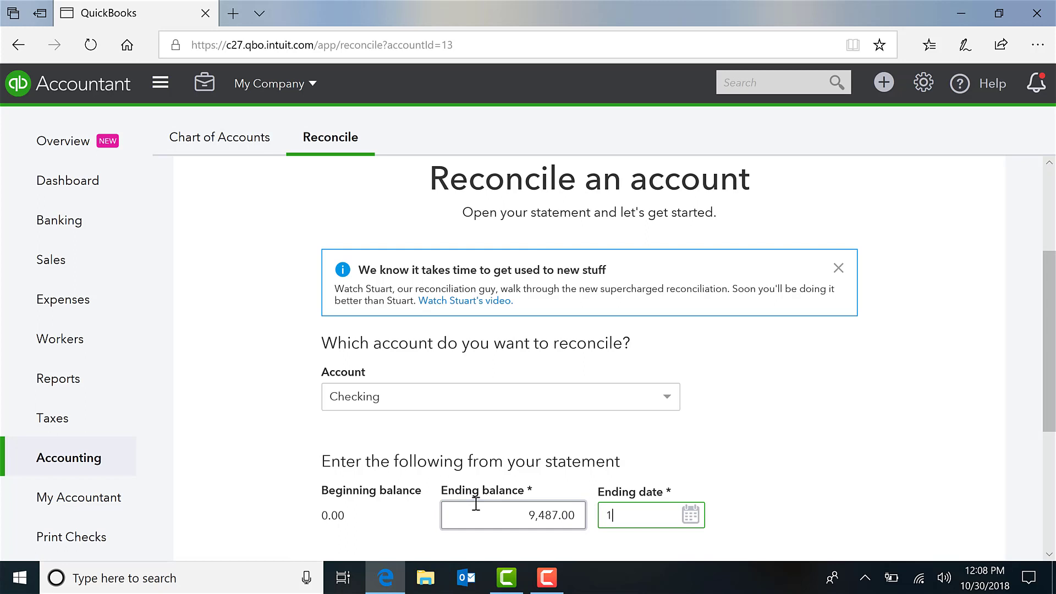
key("BackSpace")
type("083018")
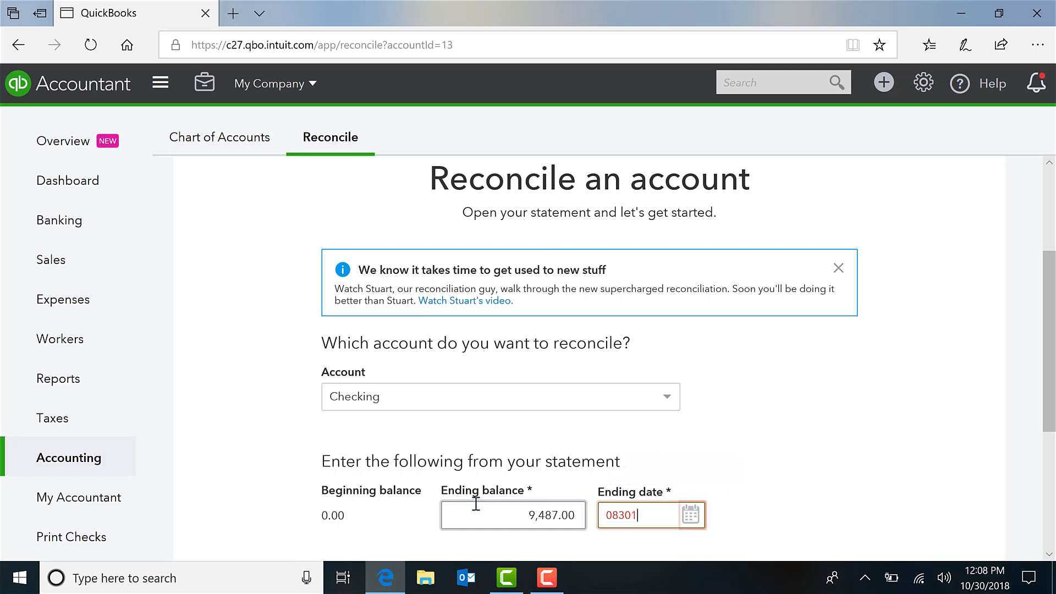
key("Tab")
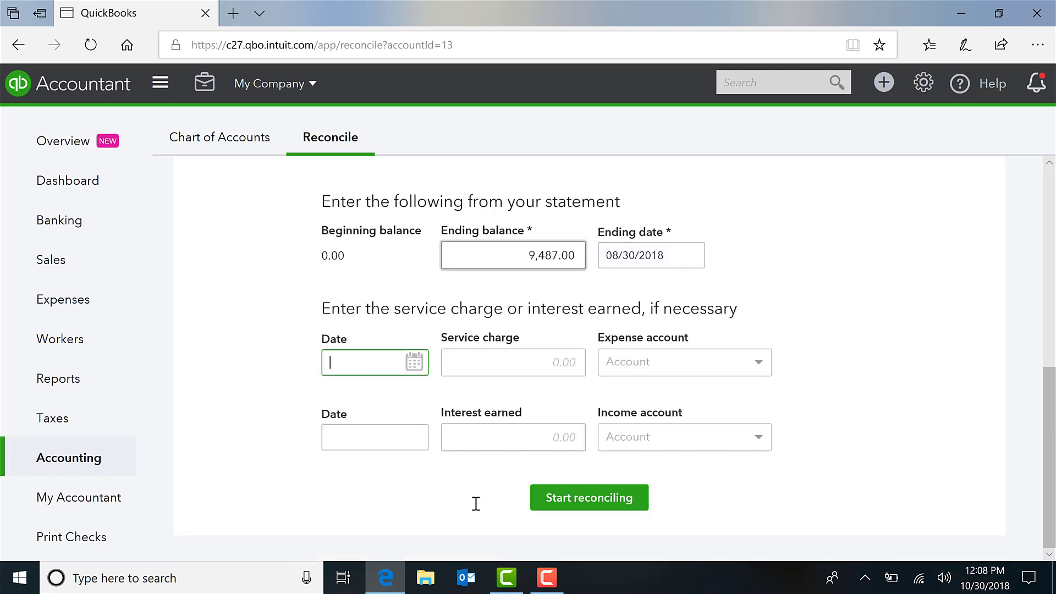
Step: Start reconciling the Checking account and dismiss both pop-up tips, opting out of seeing the first one again
left_click(581, 509)
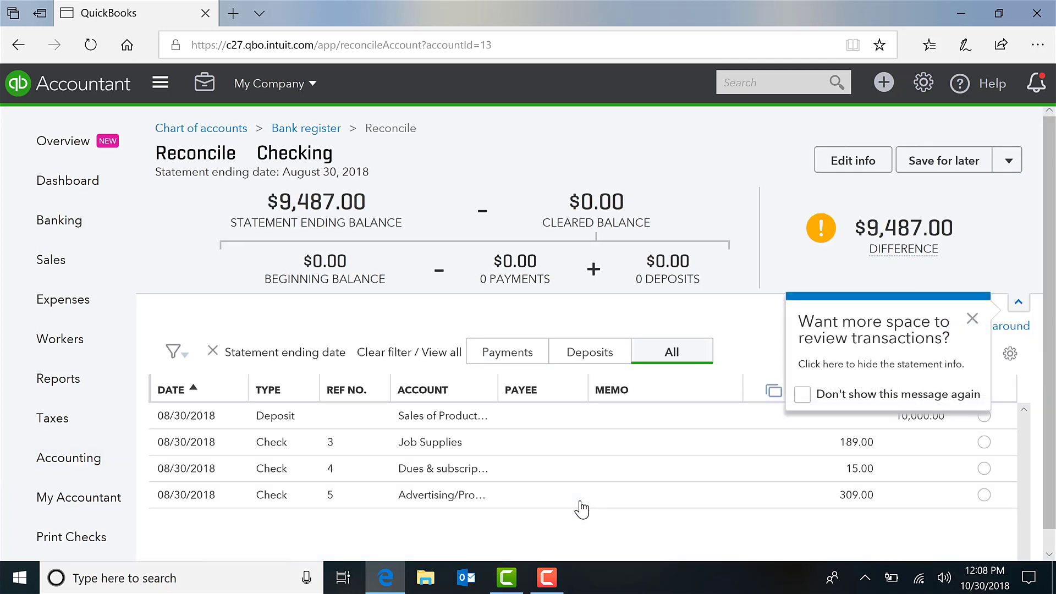
left_click(803, 395)
left_click(972, 320)
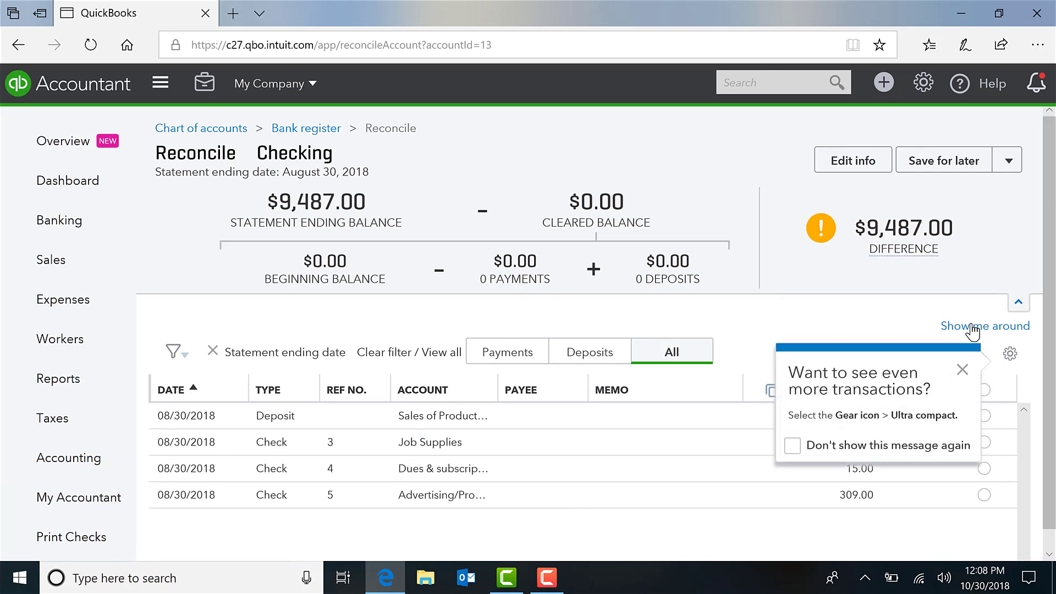
left_click(962, 368)
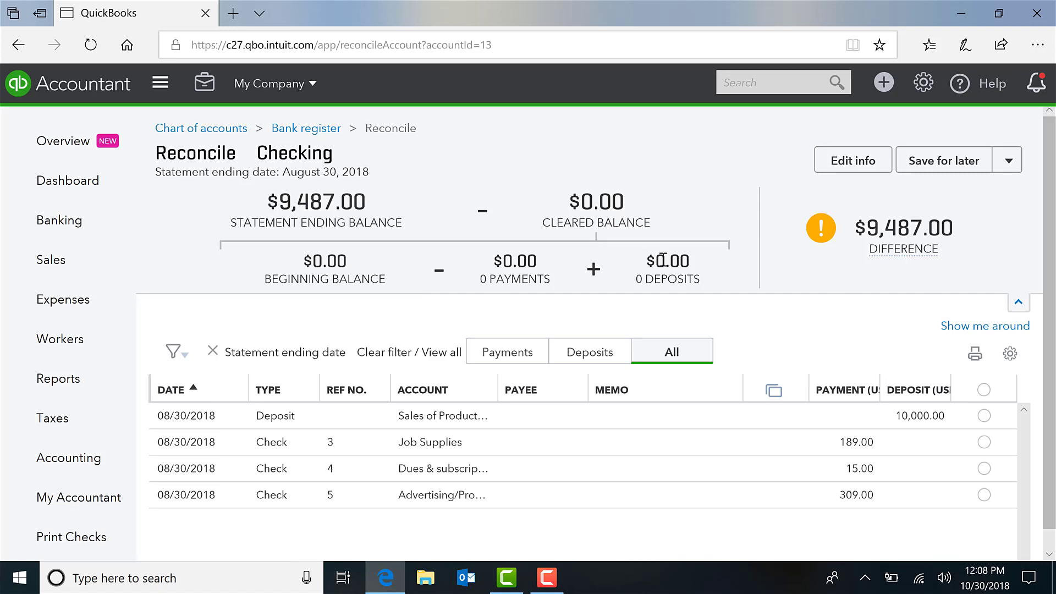
Step: Review the statement transactions filtered by payments, by deposits, and unfiltered
left_click(530, 355)
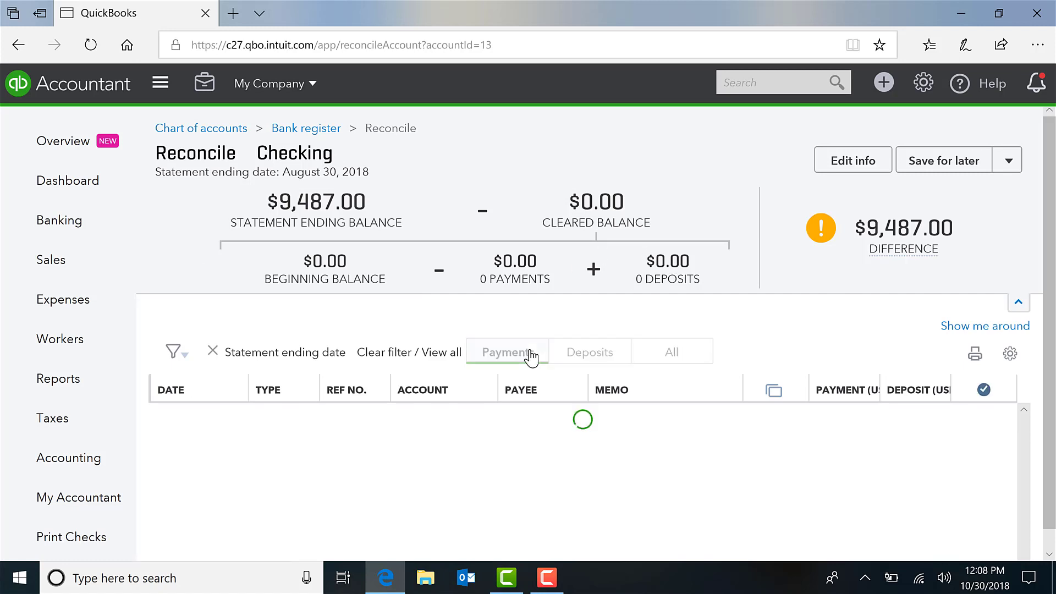
left_click(590, 353)
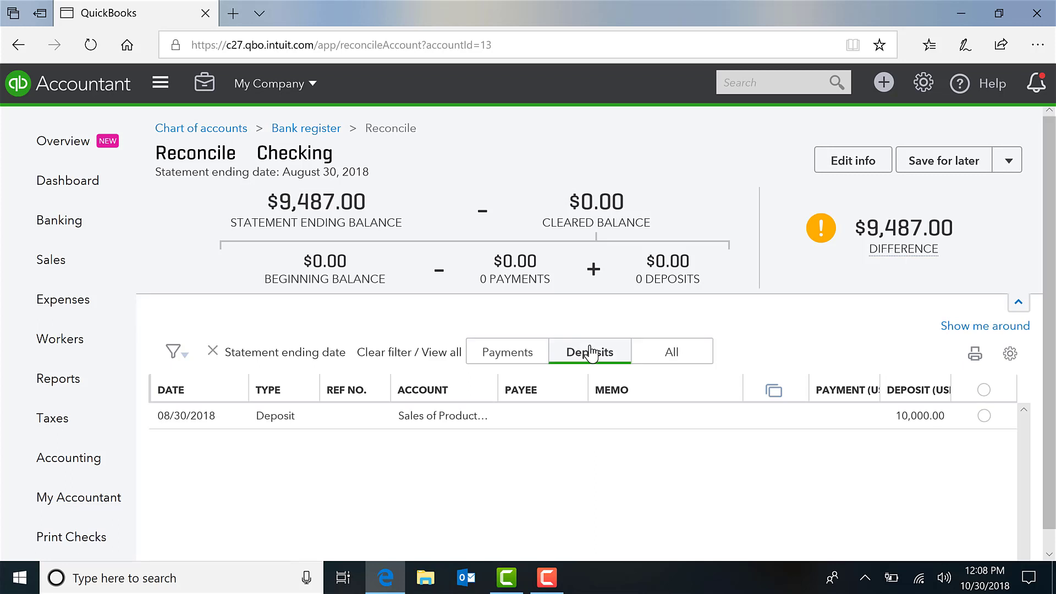
left_click(671, 354)
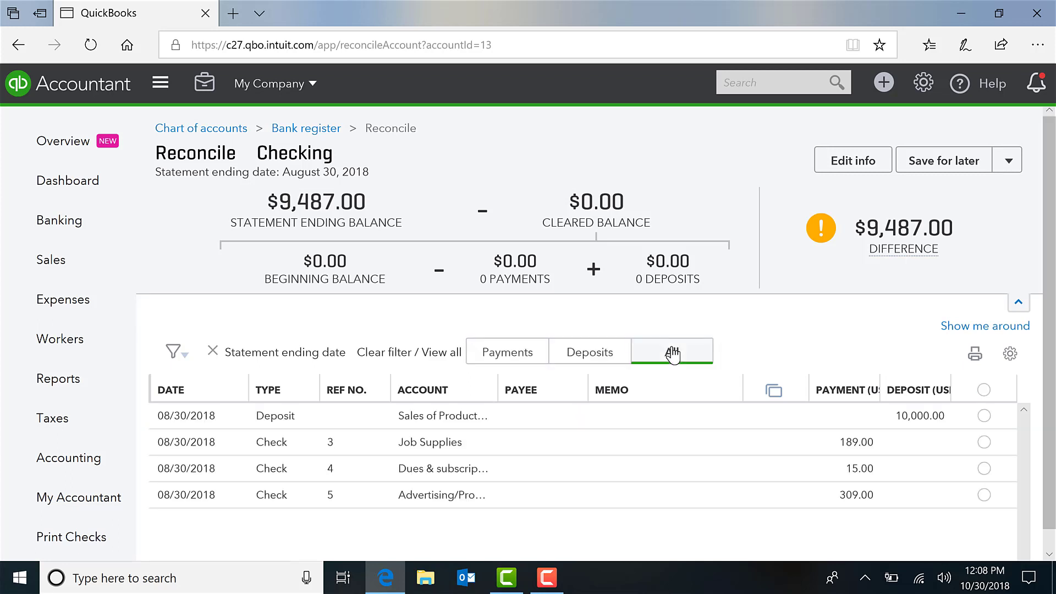
Step: Show only the payments and mark checks 3, 4 and 5 as cleared
left_click(503, 361)
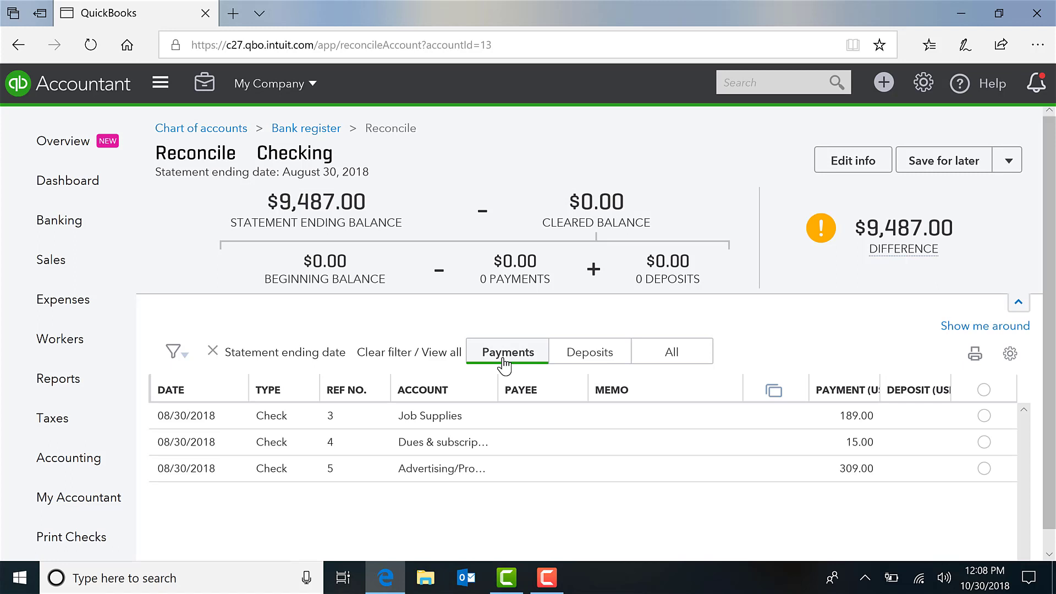
left_click(984, 415)
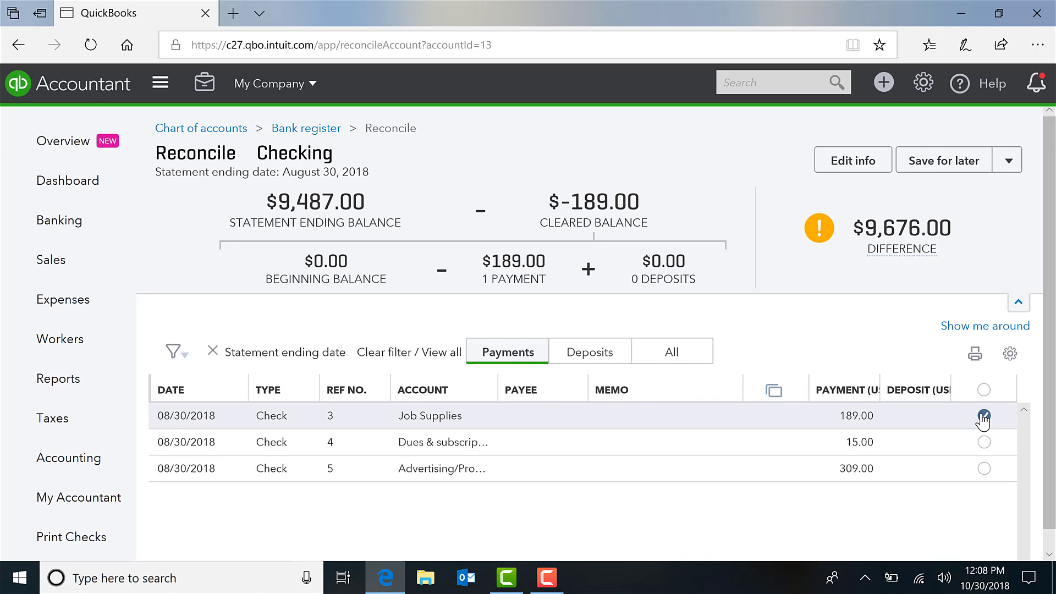
left_click(985, 443)
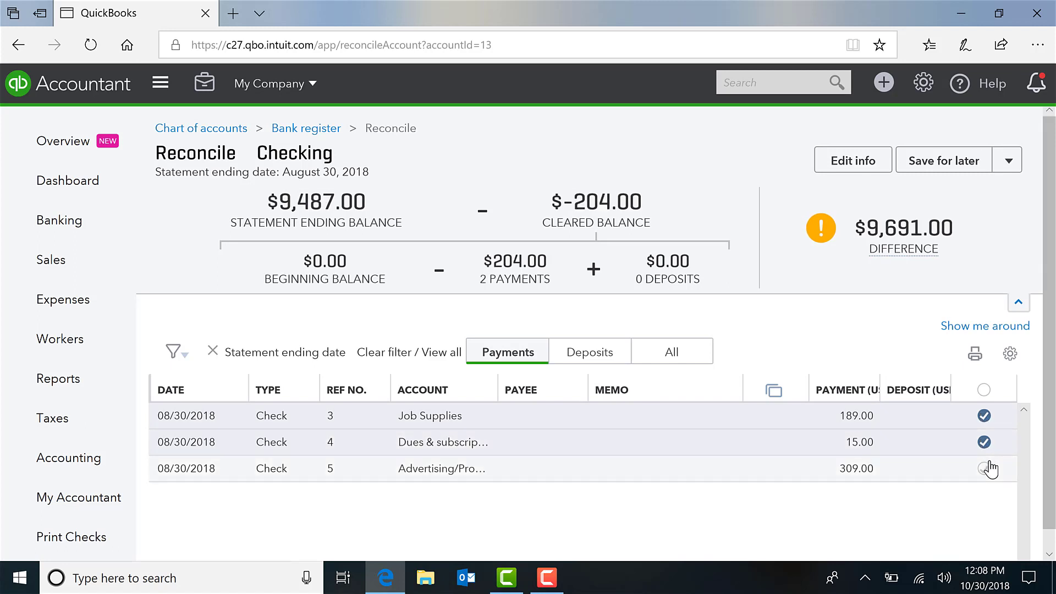
left_click(984, 469)
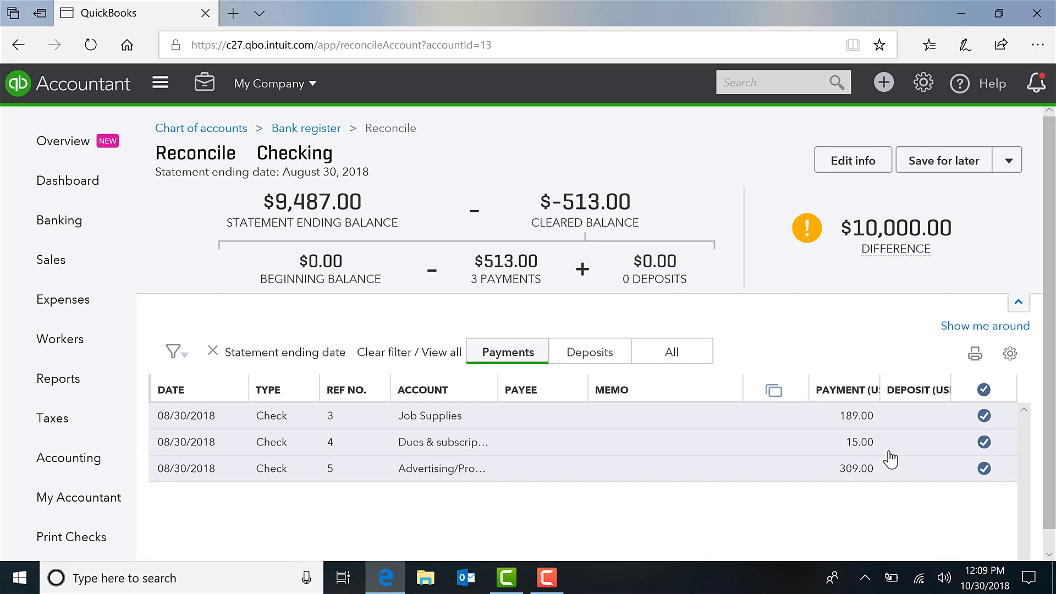
Step: Mark the 10,000.00 deposit of 08/30/2018 as cleared and finish the reconciliation
left_click(589, 358)
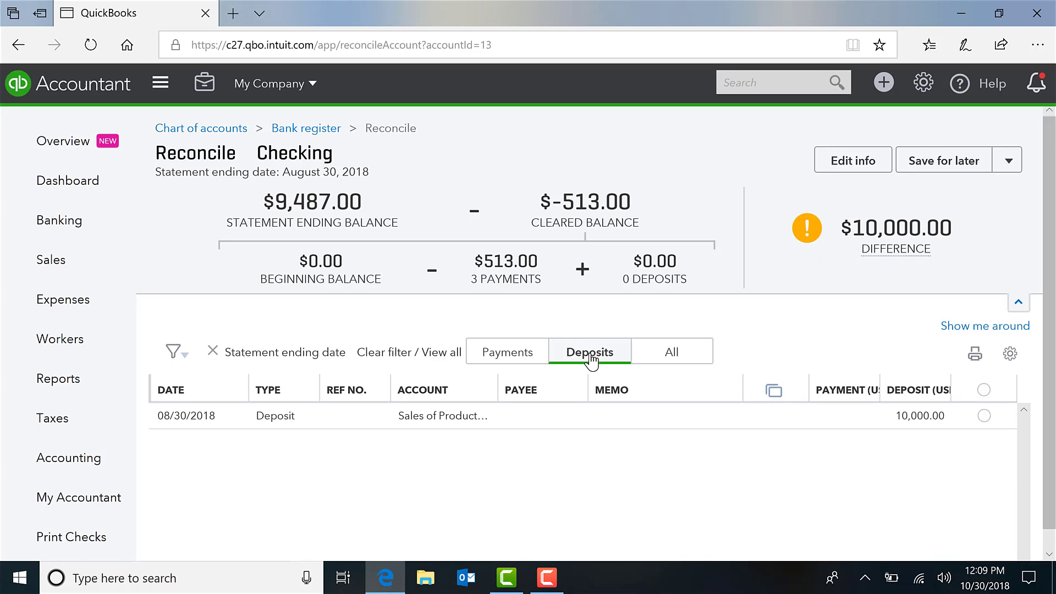
left_click(984, 415)
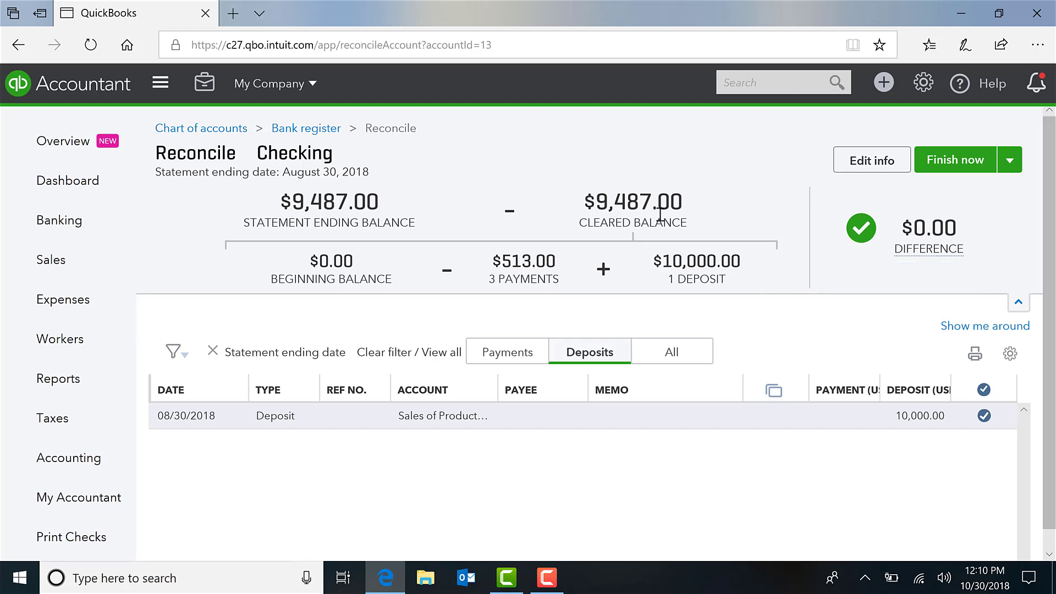
mouse_move(920, 253)
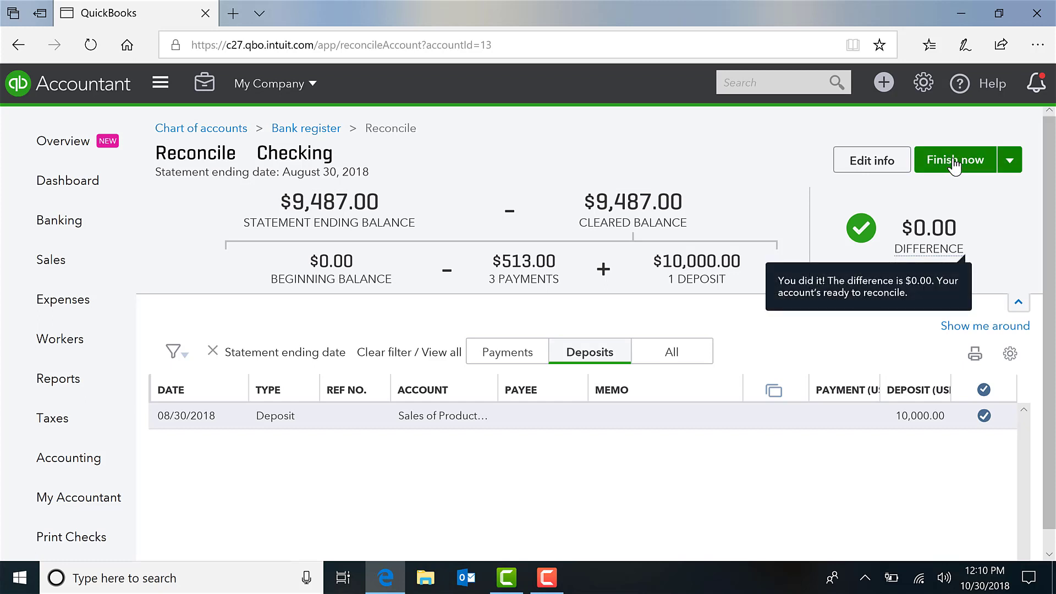
left_click(954, 165)
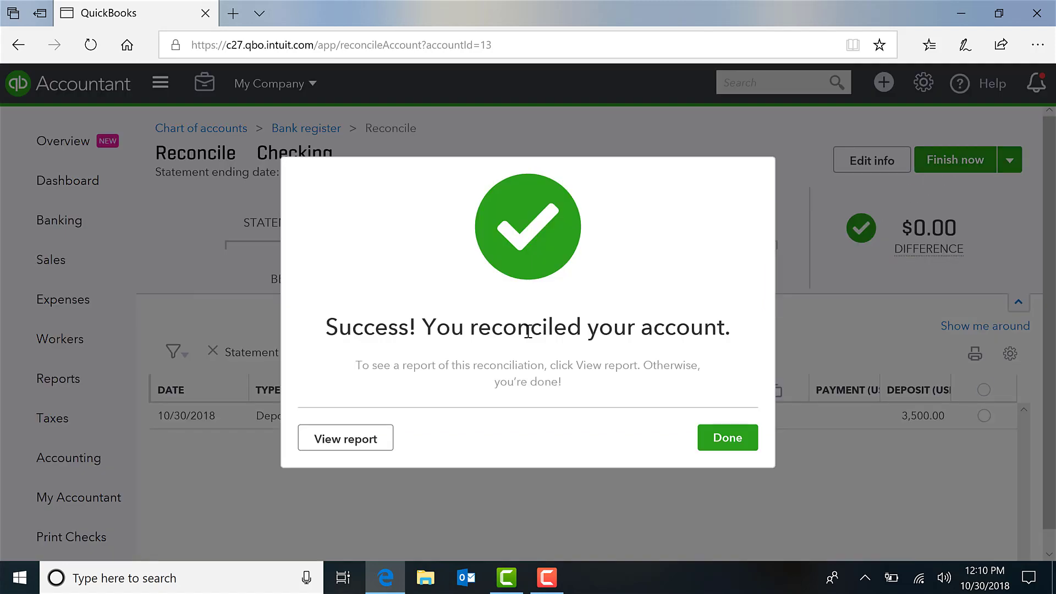
Step: Open the reconciliation report and examine its summary and its cleared checks, payments and deposits
left_click(345, 440)
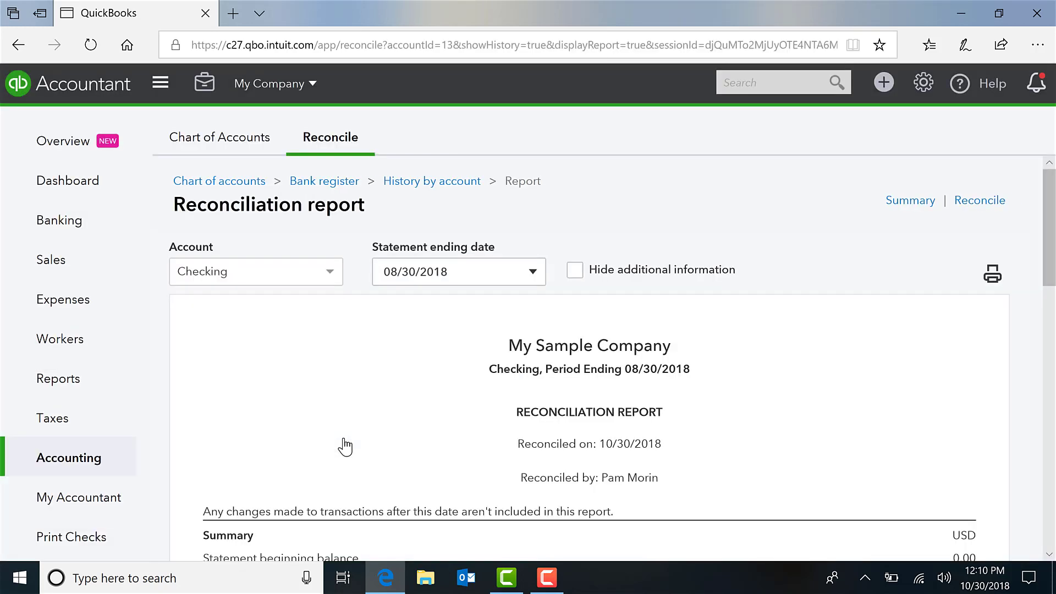
scroll(455, 389, "down", 7)
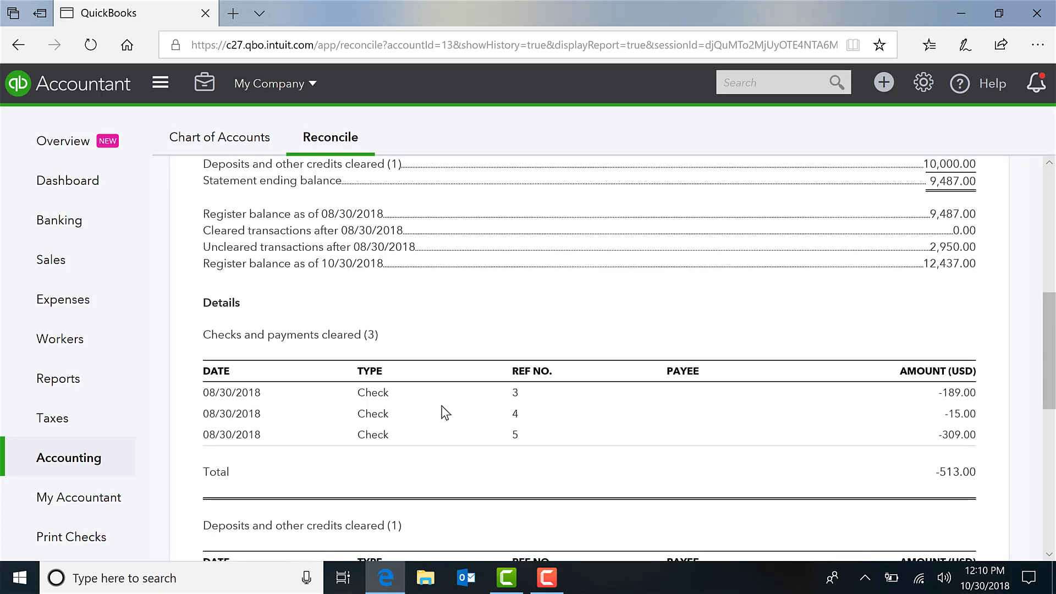
scroll(440, 415, "down", 6)
scroll(436, 417, "up", 5)
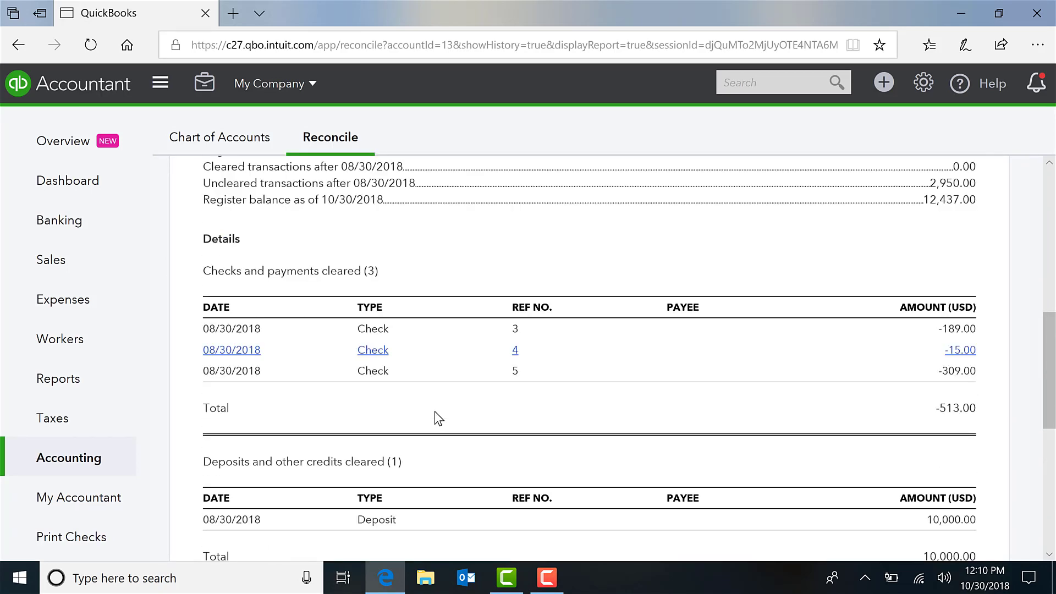
scroll(439, 418, "up", 8)
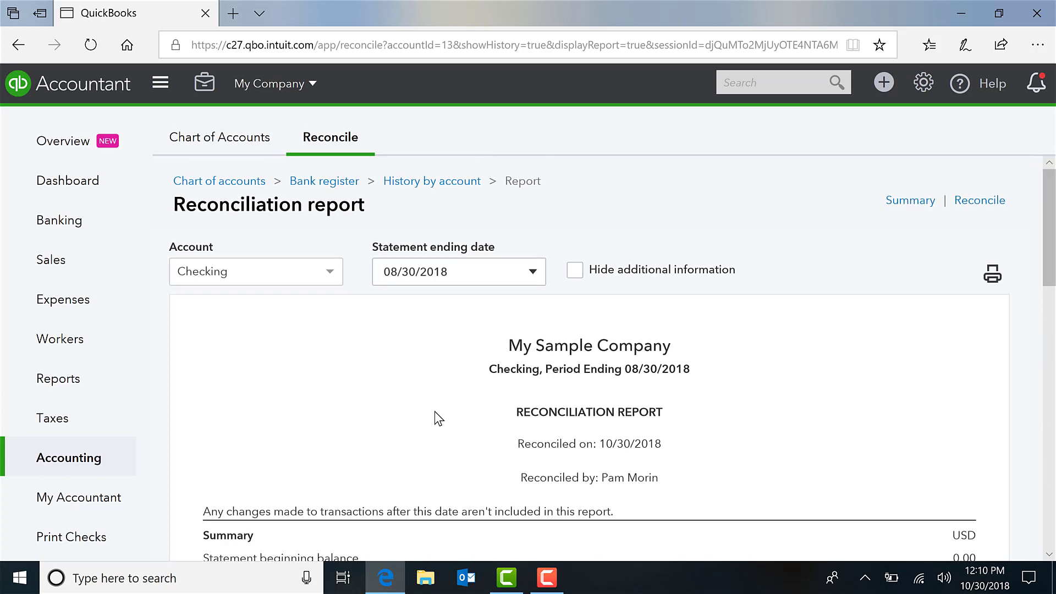